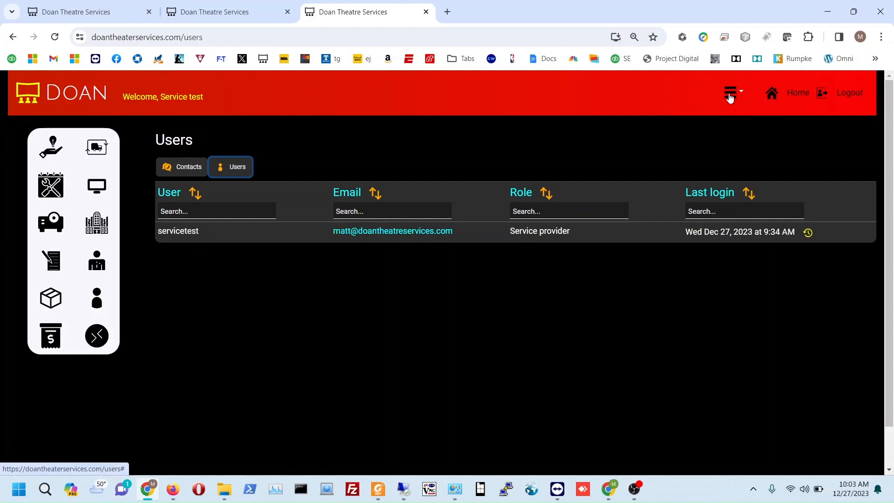
Step: Open the Contacts window and start a new contact named tegdetdg
click(730, 97)
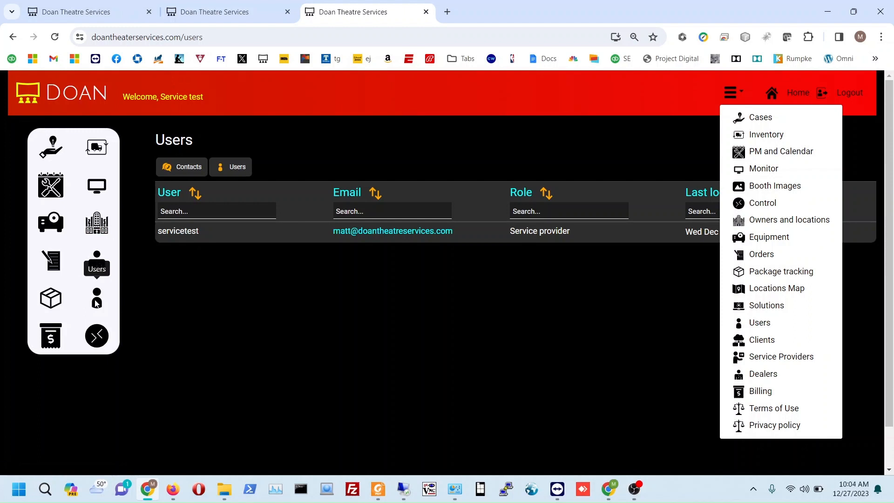
click(326, 341)
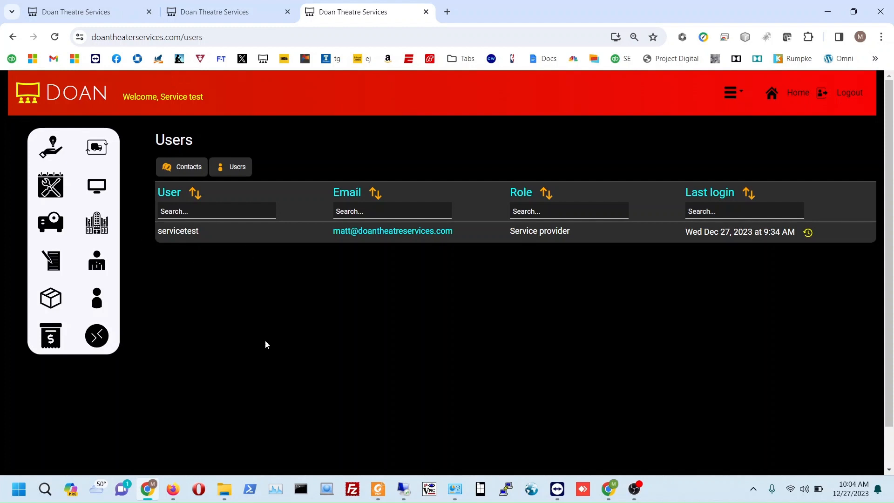
click(173, 167)
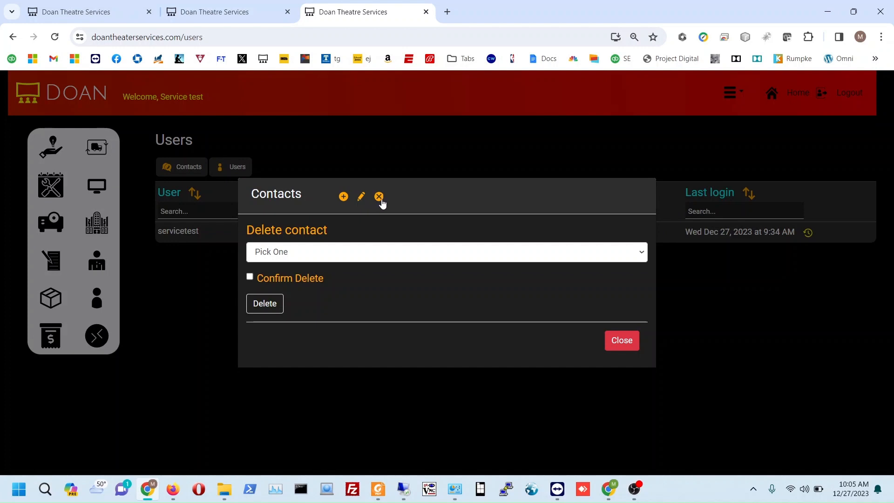
click(342, 197)
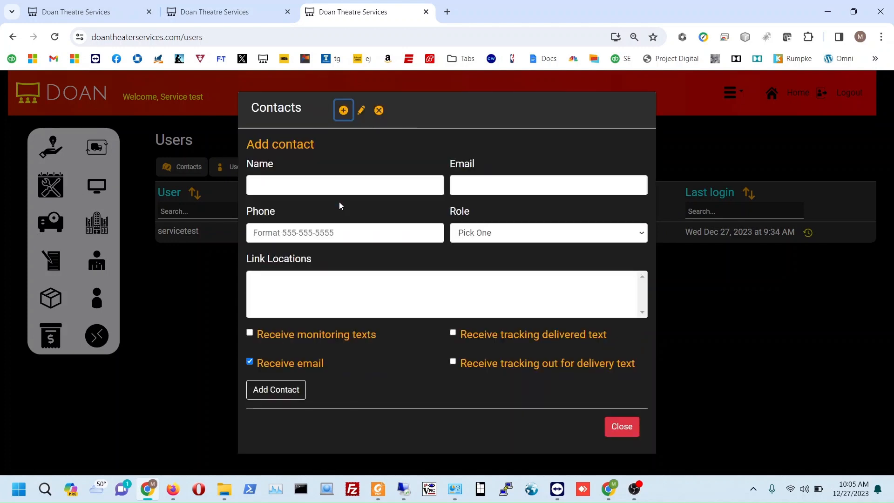
click(296, 181)
text(tegdetdg)
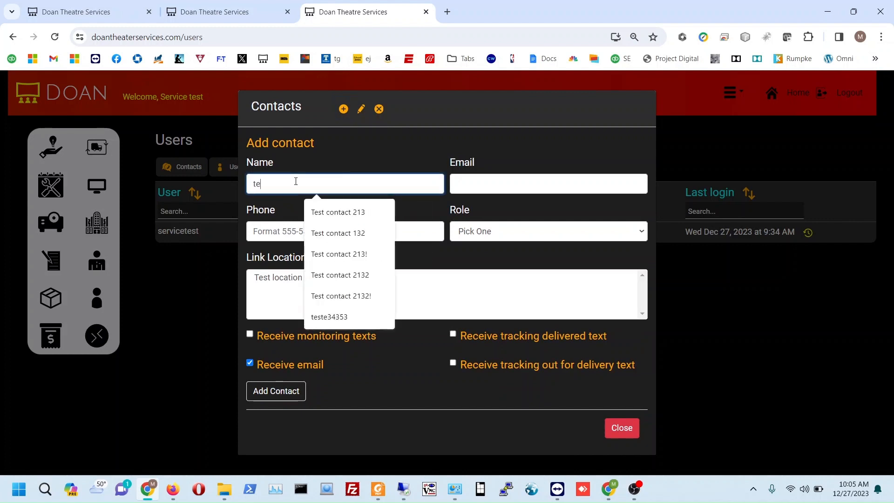
Step: Fill in the new contact's email address and phone number
click(512, 185)
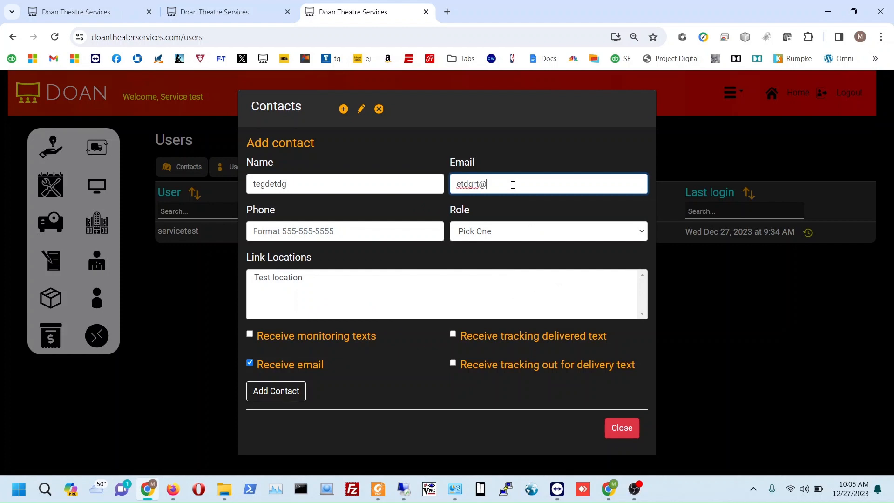
click(315, 235)
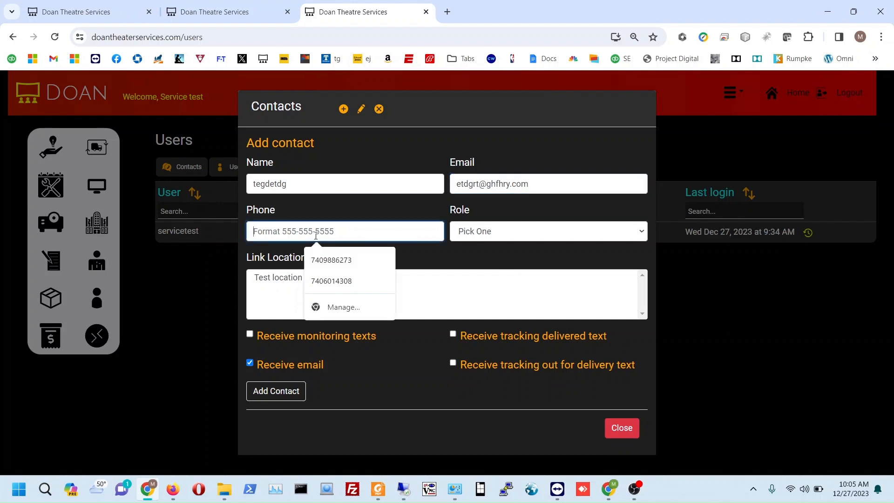
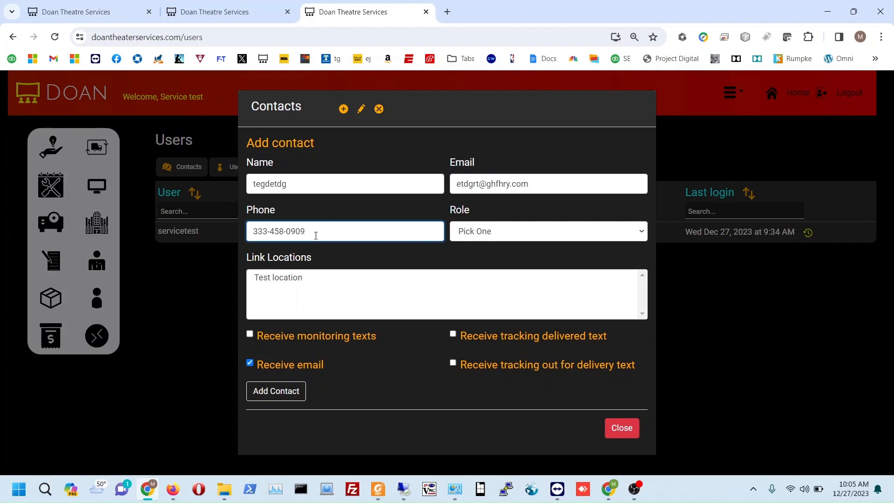
Step: Make the contact a Manager at Test location with tracking-delivered texts on, and save it
click(473, 238)
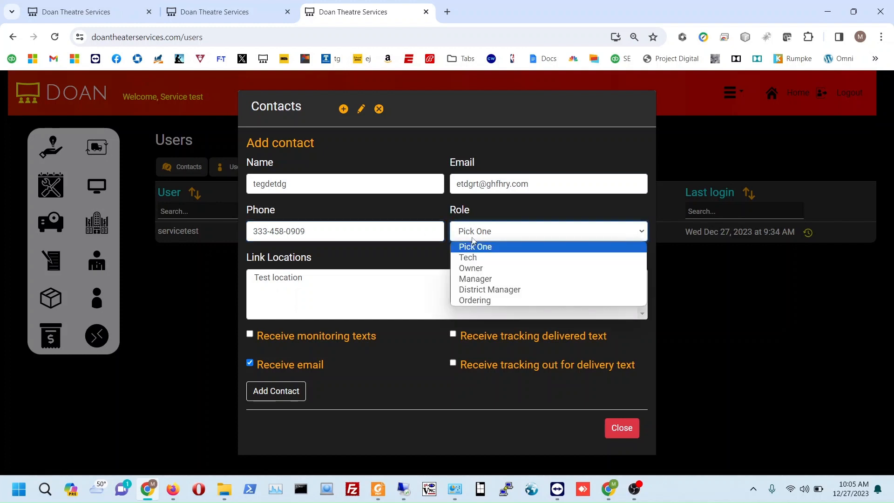
click(480, 269)
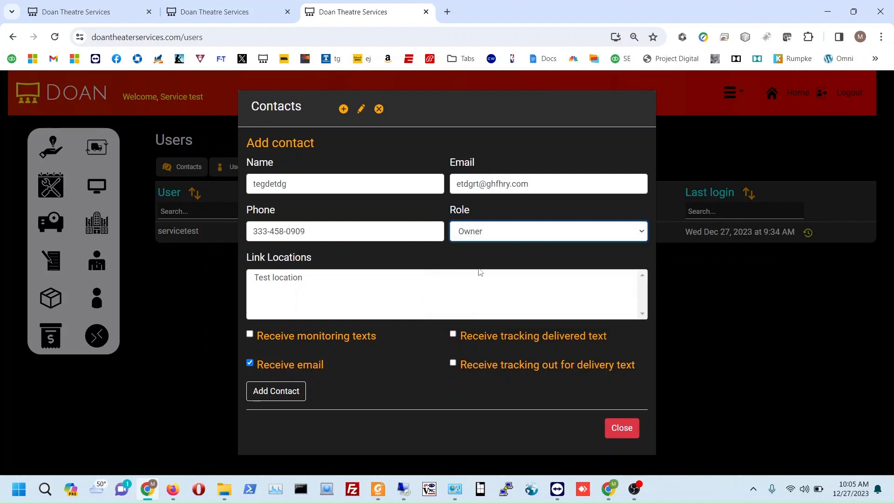
click(482, 241)
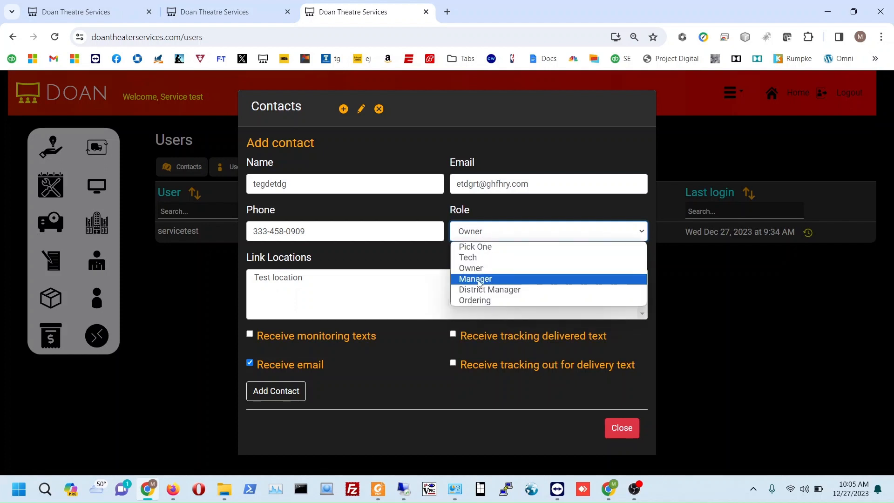
click(480, 279)
click(279, 278)
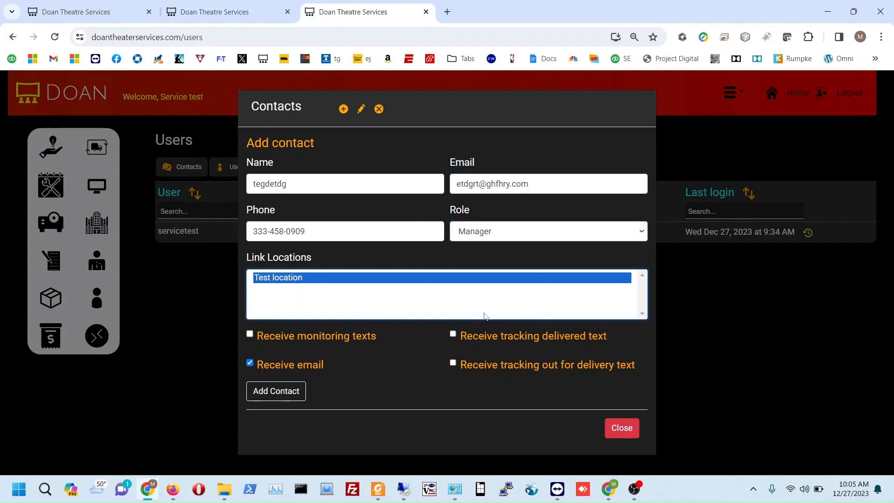
click(451, 364)
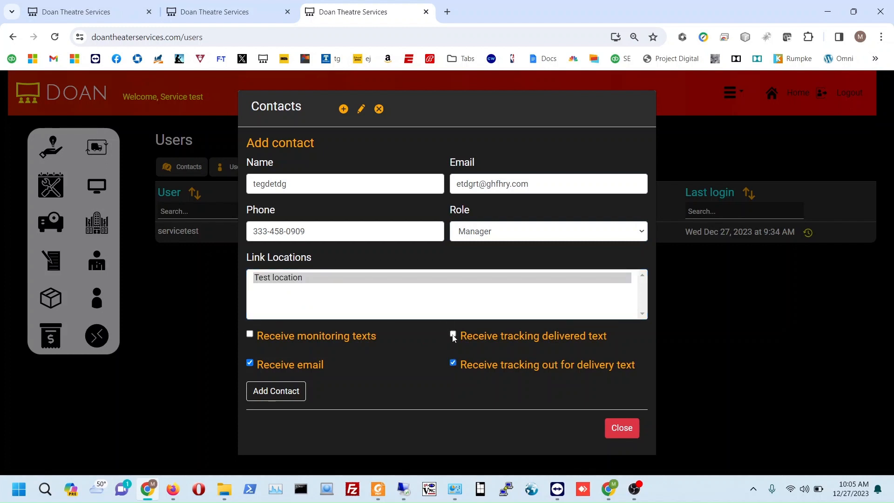
click(251, 334)
click(452, 364)
click(267, 392)
Step: Load tegdetdg for editing, enable out-for-delivery texts, and set its role to District Manager
click(361, 109)
click(320, 278)
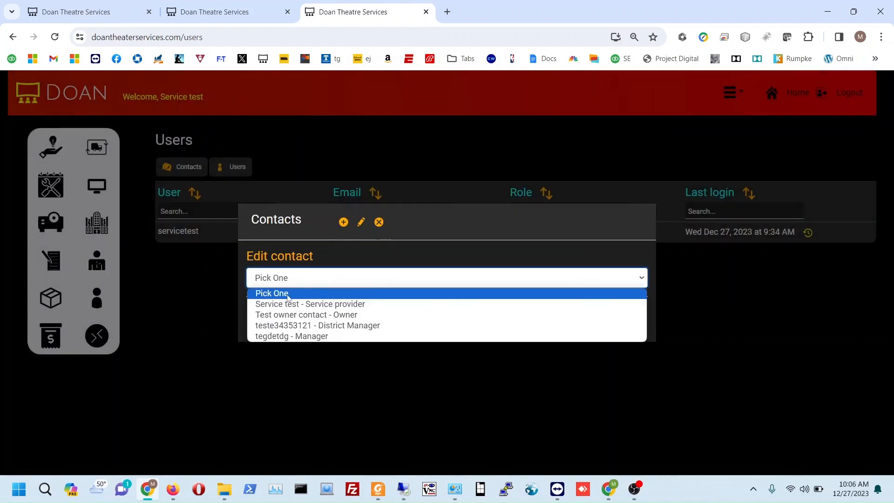
click(288, 336)
click(448, 385)
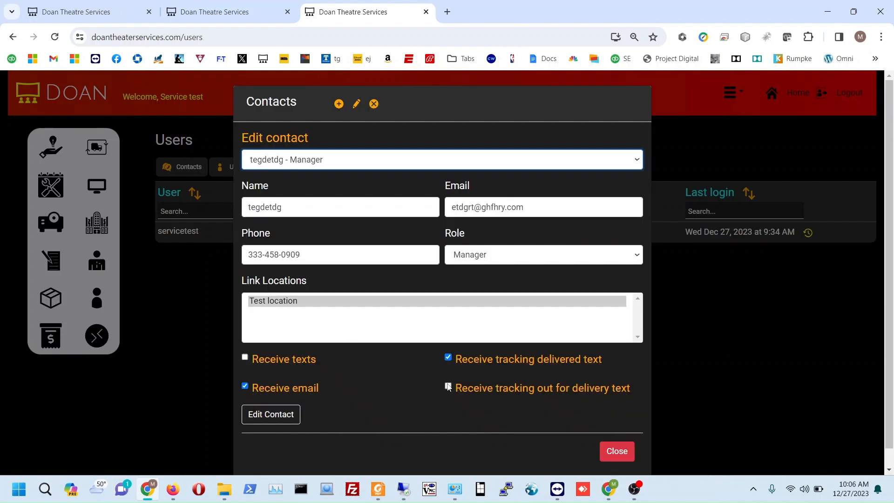
click(470, 258)
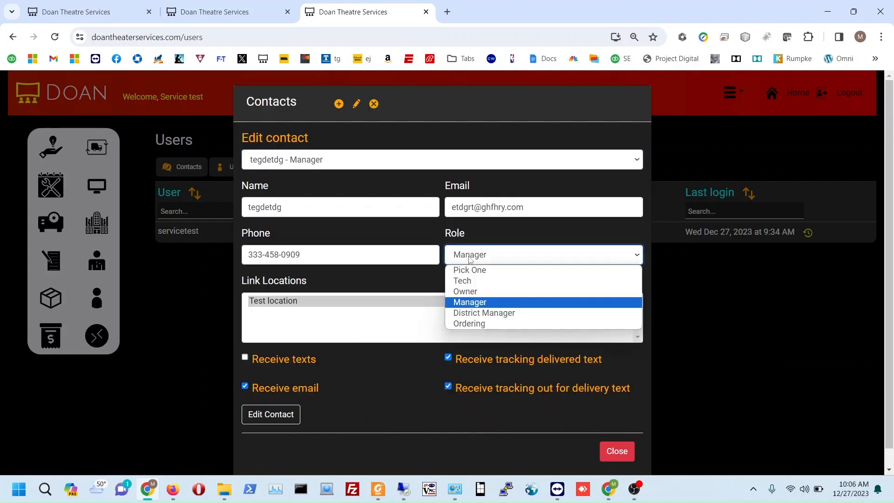
click(467, 312)
Step: Change the phone number's last two digits to 10 and save the contact
click(315, 254)
key(BackSpace)
key(BackSpace)
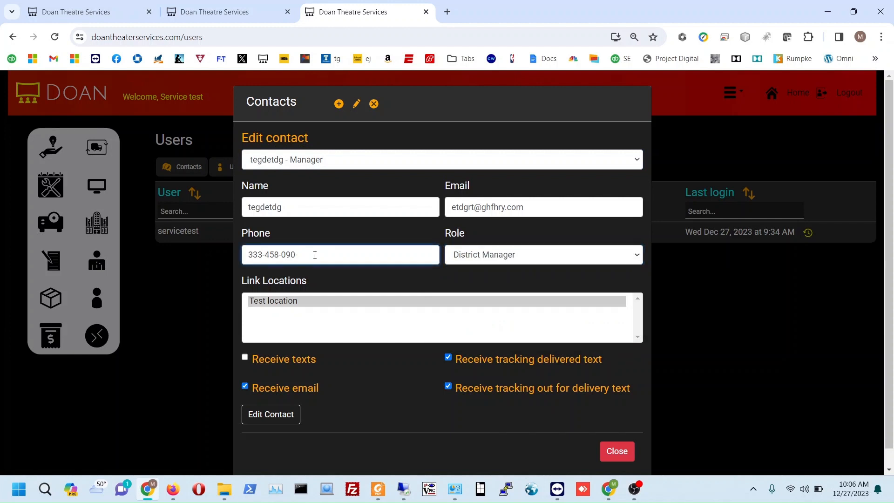
text(10)
click(264, 421)
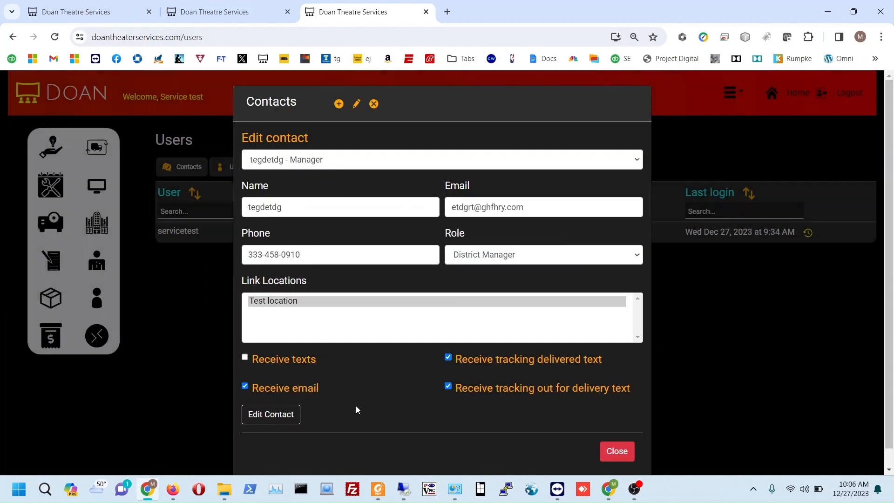
click(377, 103)
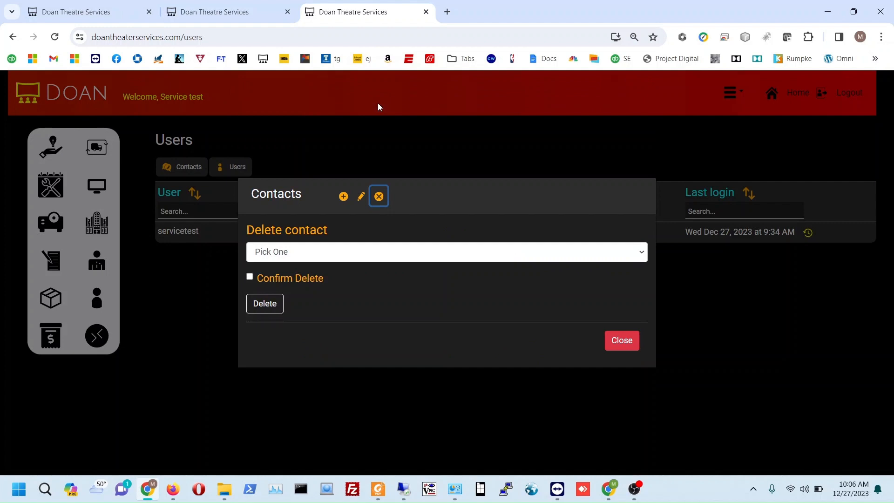
Step: Attempt to delete the Service test contact with deletion confirmed
click(322, 262)
click(325, 275)
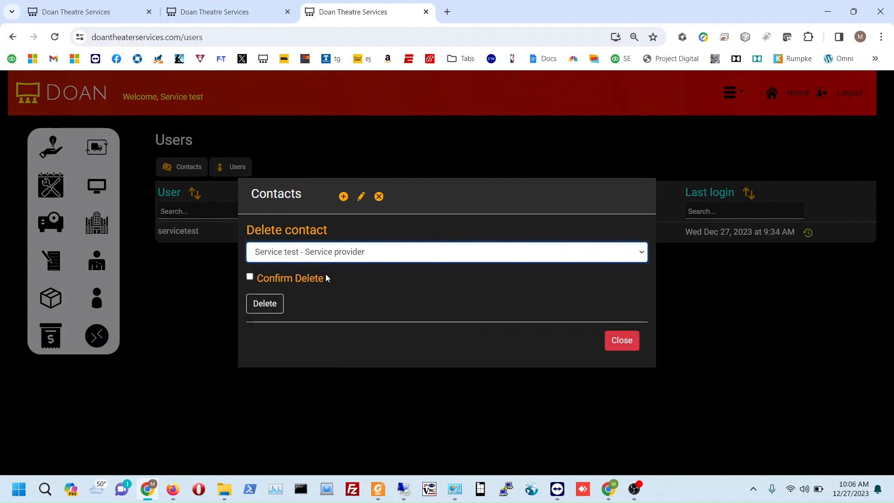
click(250, 278)
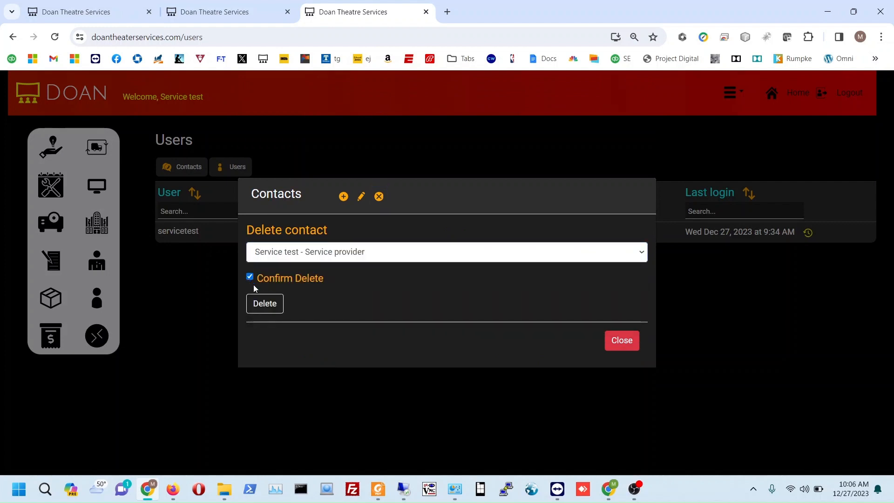
click(264, 304)
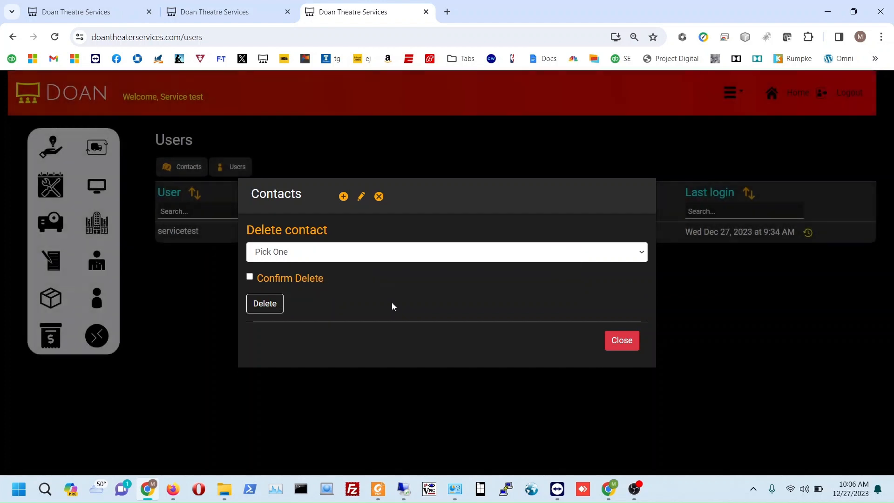
Step: Delete the teste34353121 contact and close the Contacts window
click(306, 253)
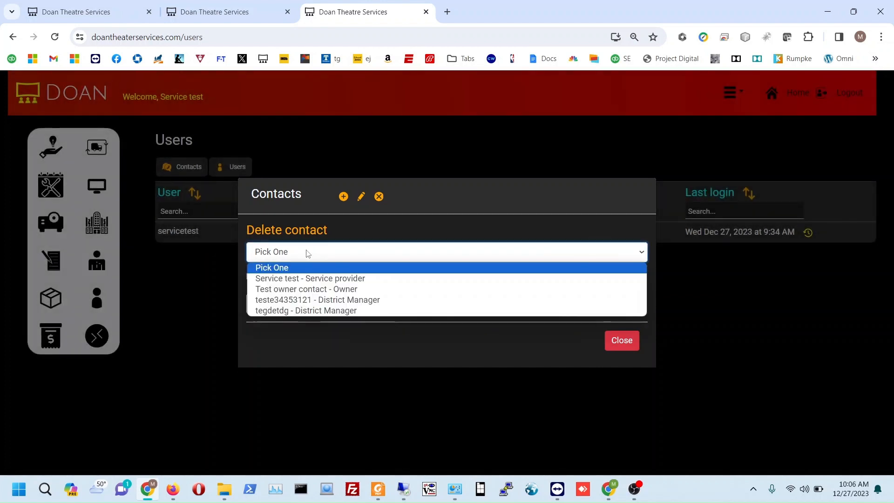
click(312, 301)
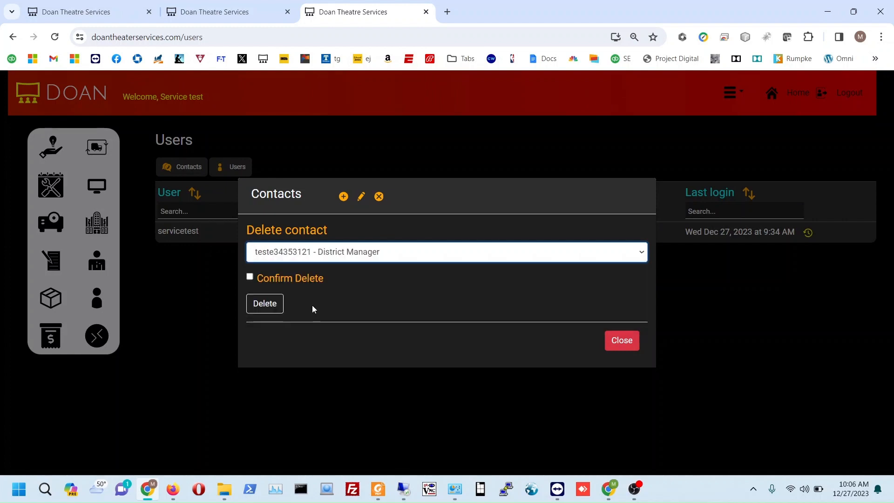
click(249, 278)
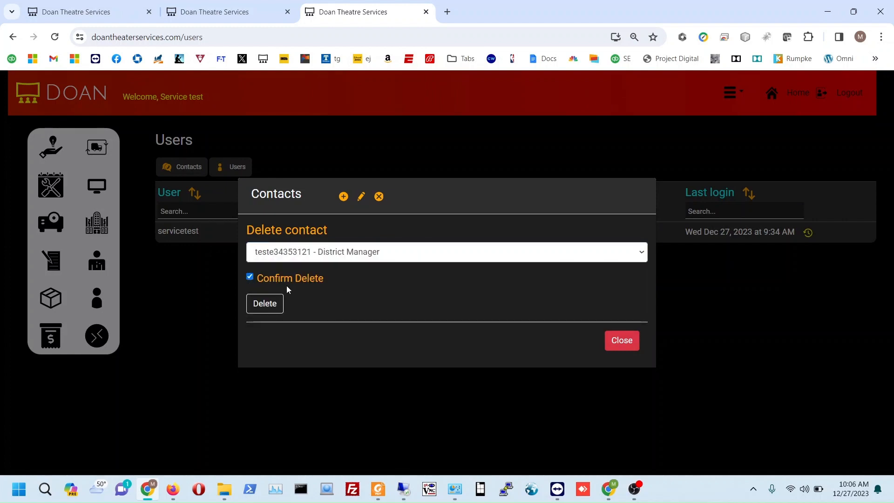
click(272, 309)
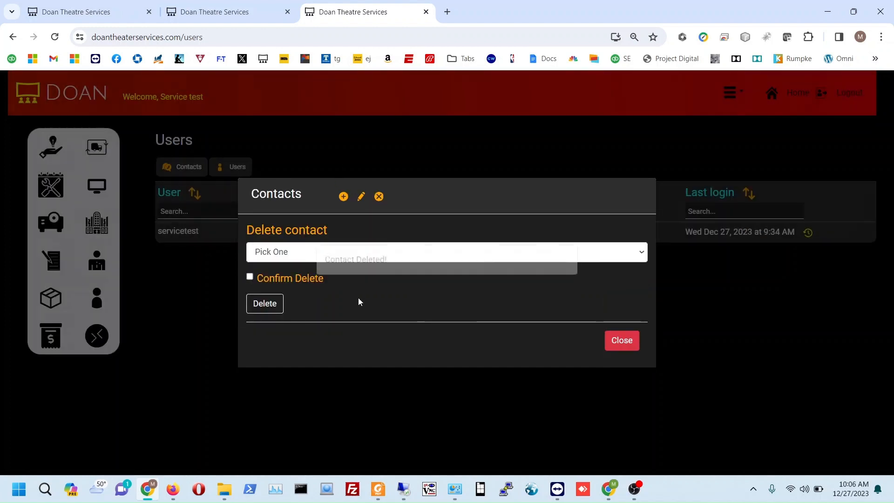
click(614, 346)
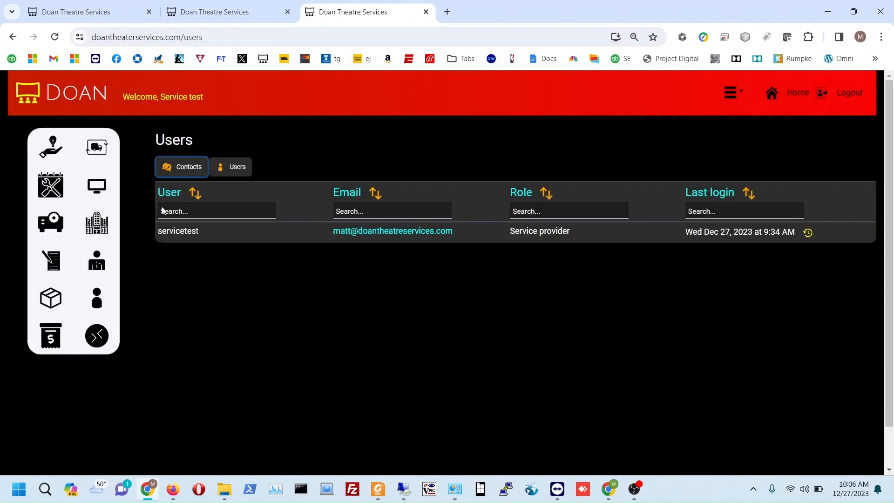
click(238, 170)
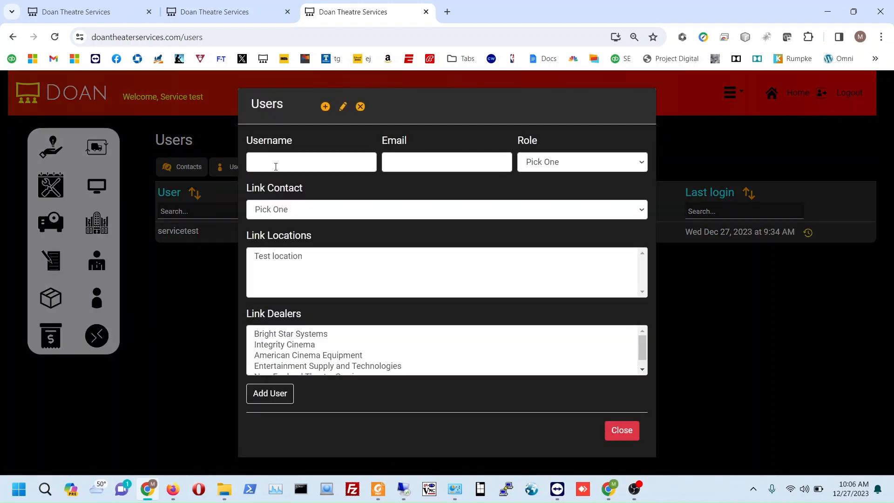
Step: Enter username gestetgdet and the new user's email address
click(275, 166)
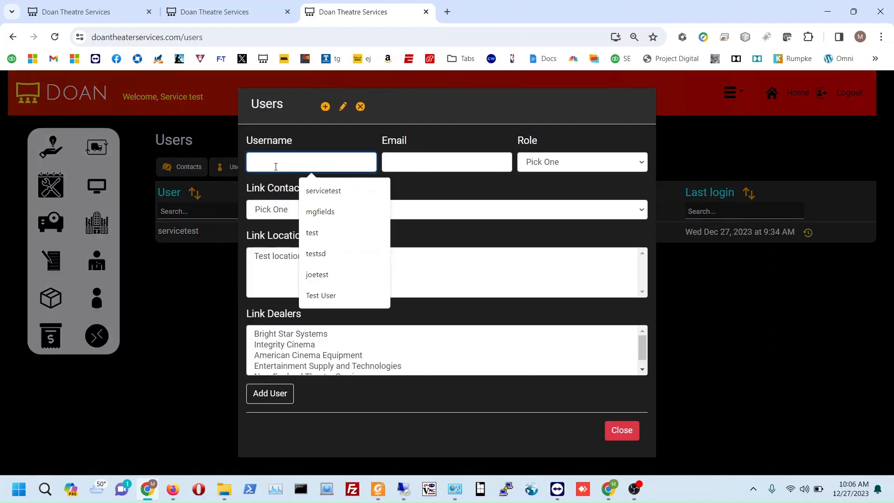
text(gest)
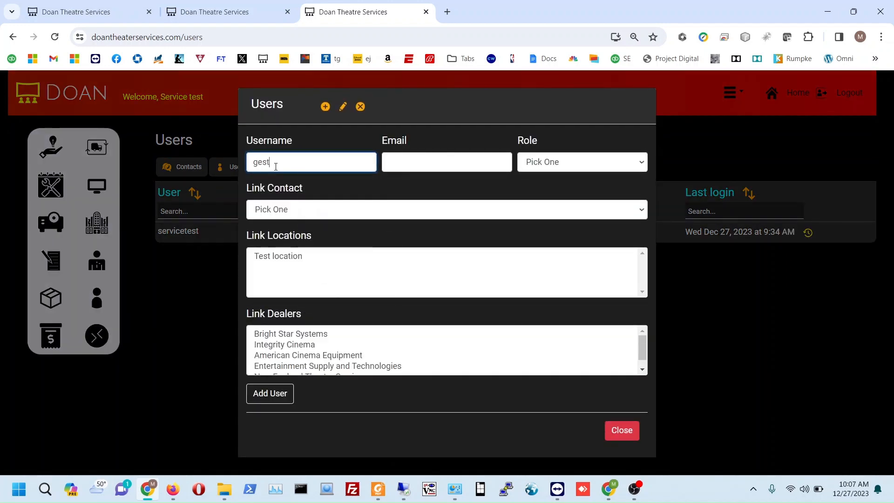
text(etgdet)
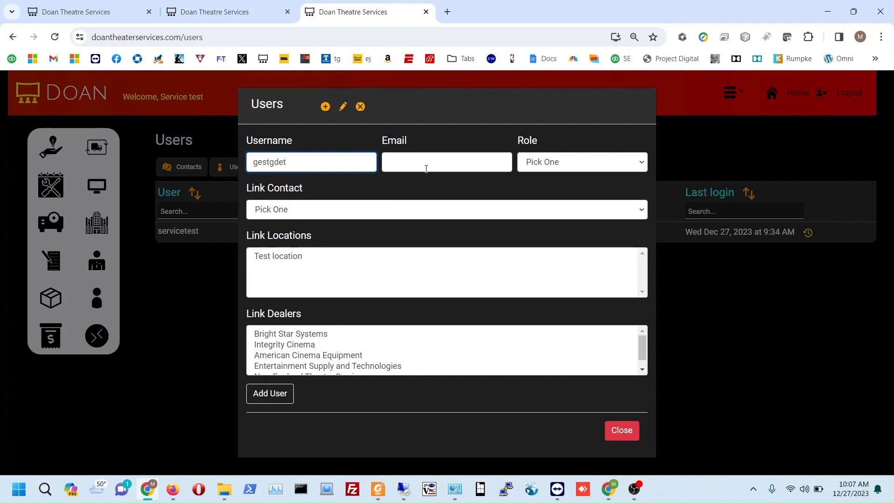
click(402, 163)
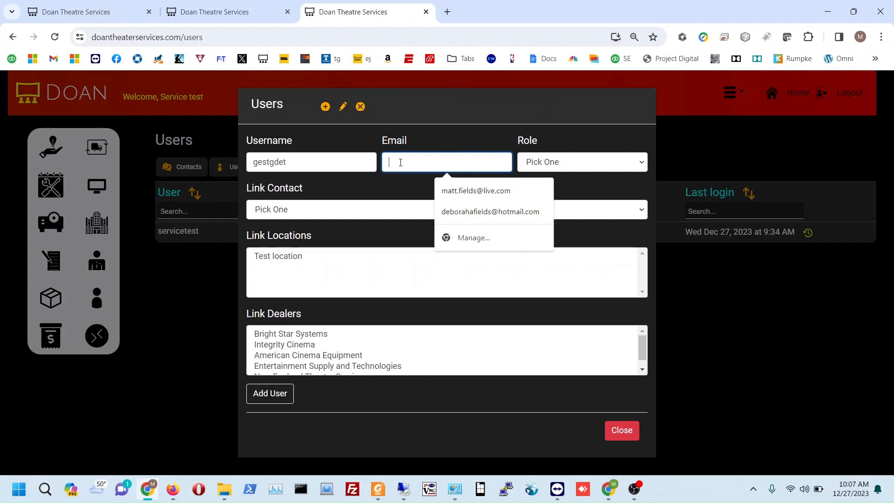
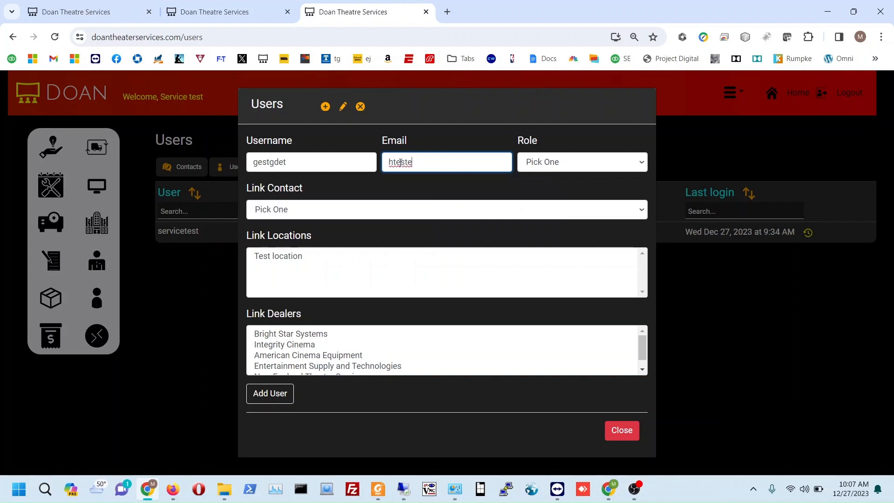
Step: Give the user the Manager role, link the test contact, Test location and Integrity Cinema, then save
click(556, 168)
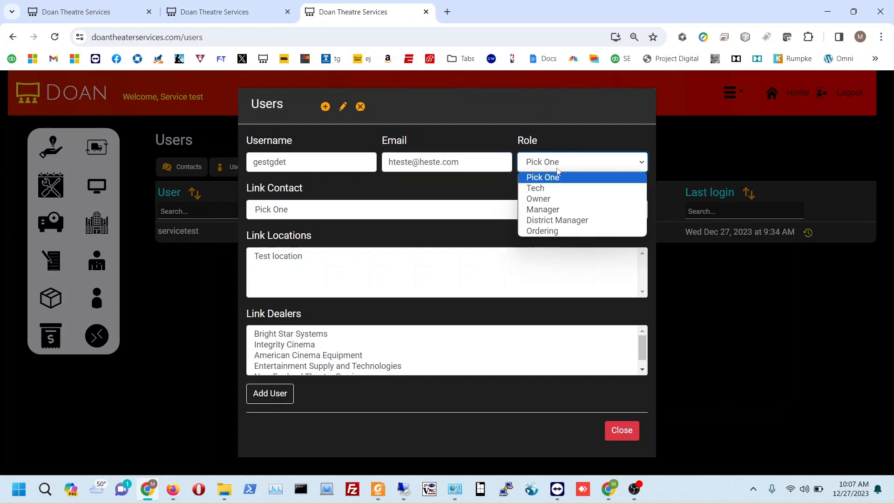
click(540, 210)
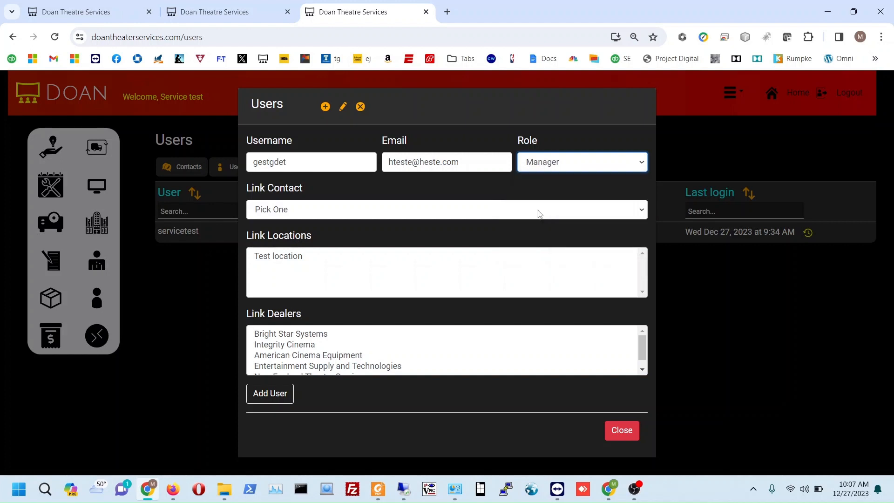
click(308, 209)
click(279, 258)
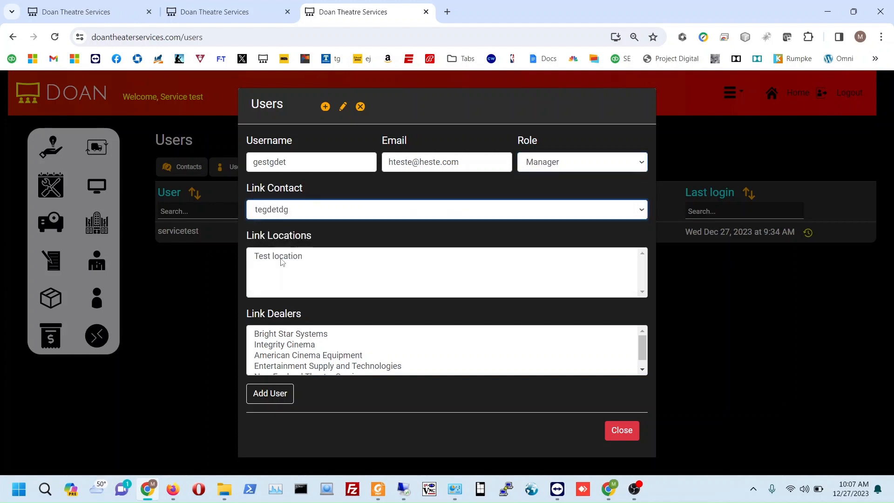
click(276, 254)
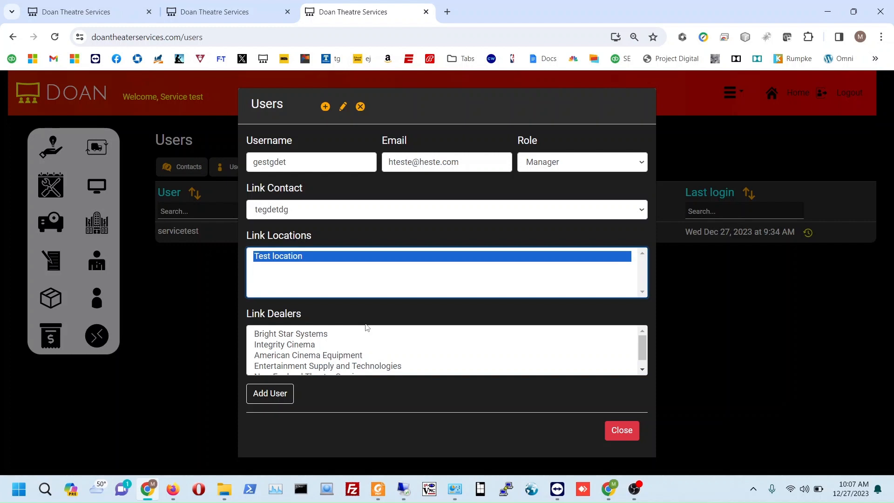
click(273, 348)
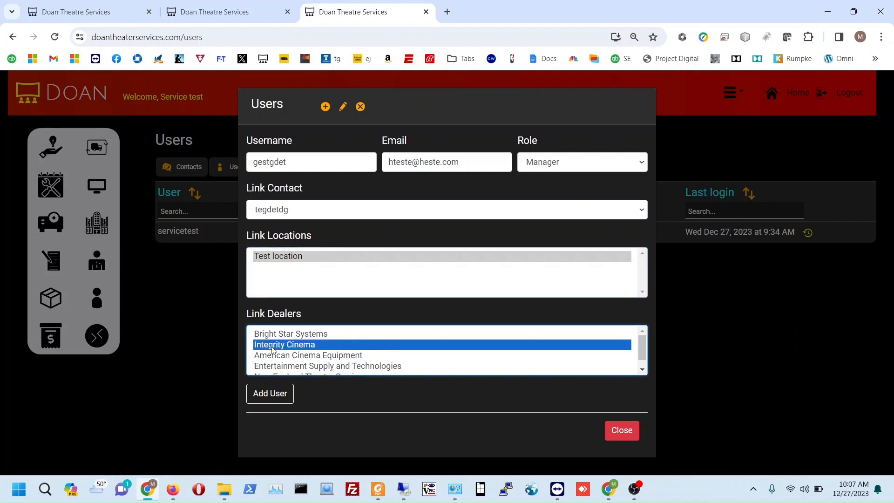
click(270, 394)
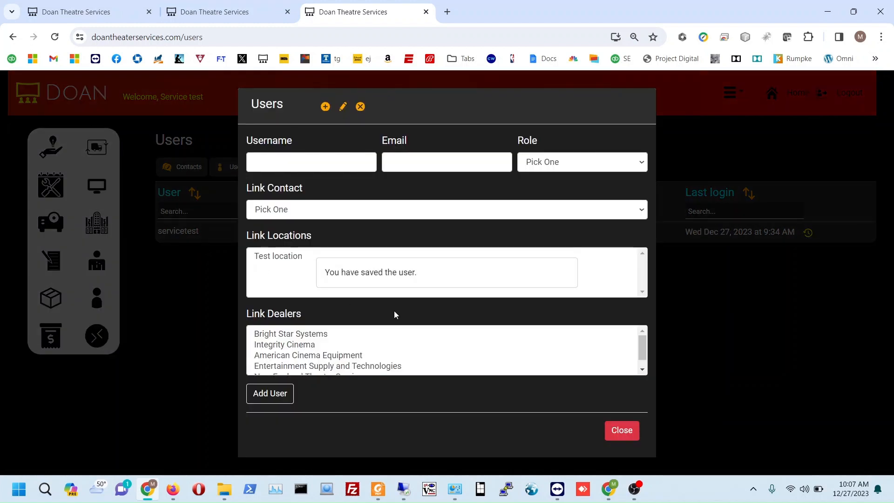
click(342, 107)
Step: Append 'gtgf' to the test user's username, change its role to District Manager, and save
click(347, 268)
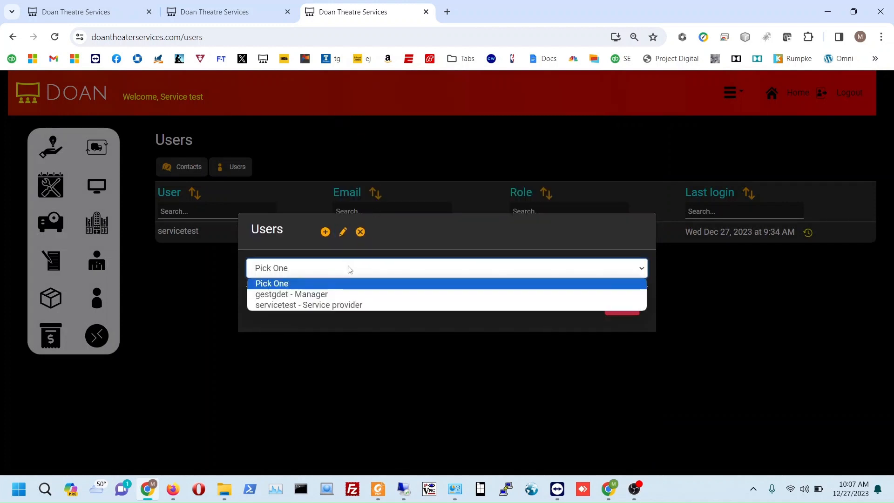
click(322, 296)
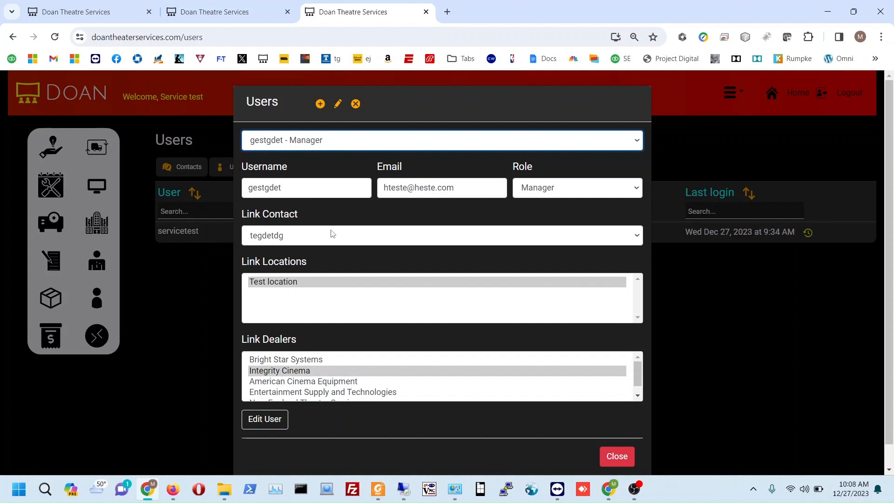
click(292, 188)
text(gtgf)
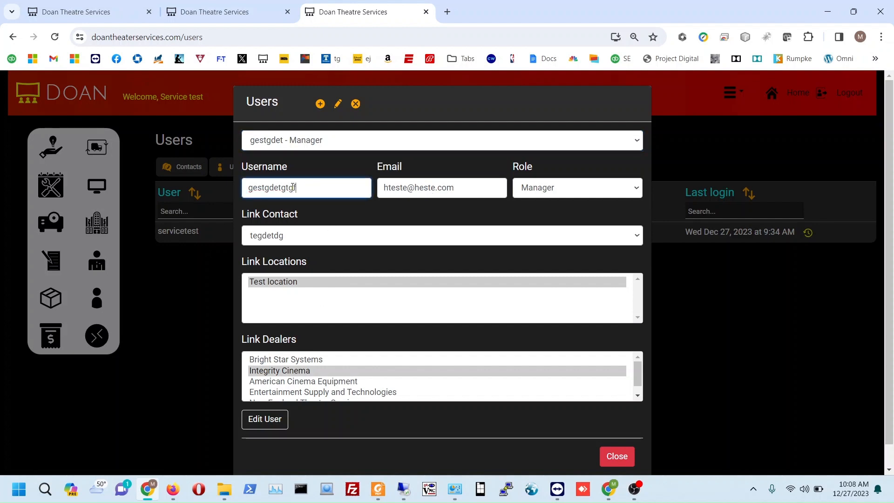
click(561, 187)
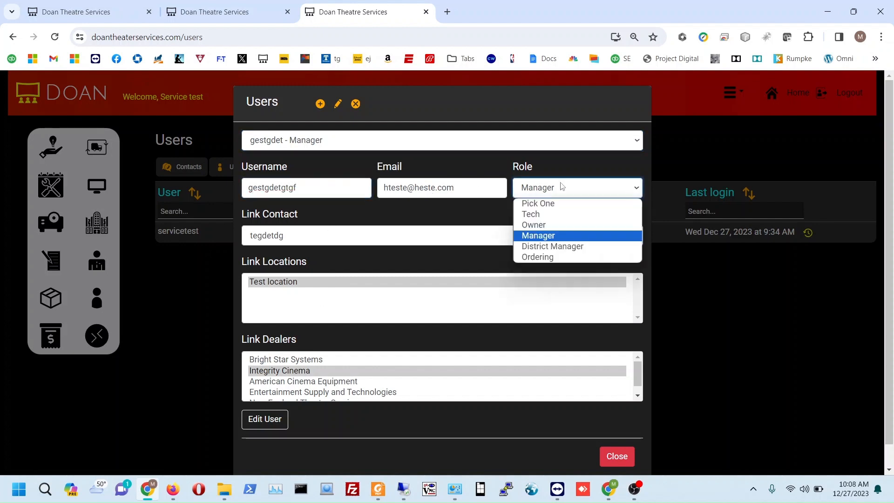
click(551, 246)
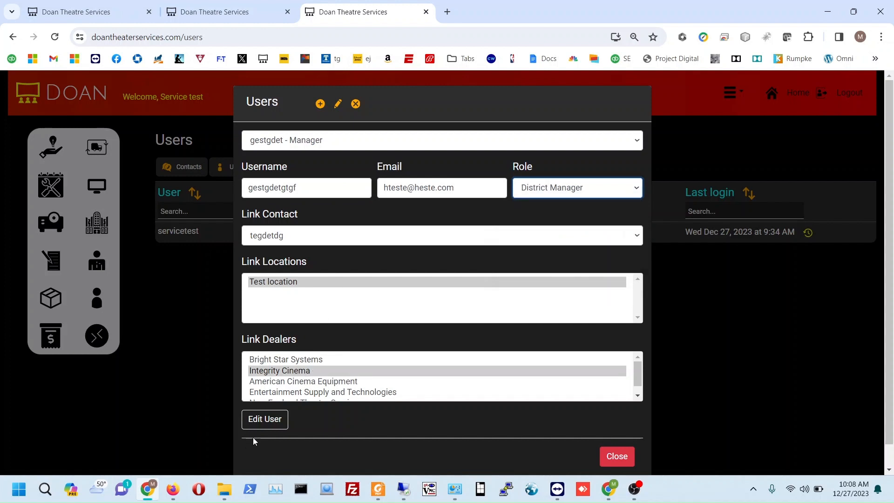
click(261, 419)
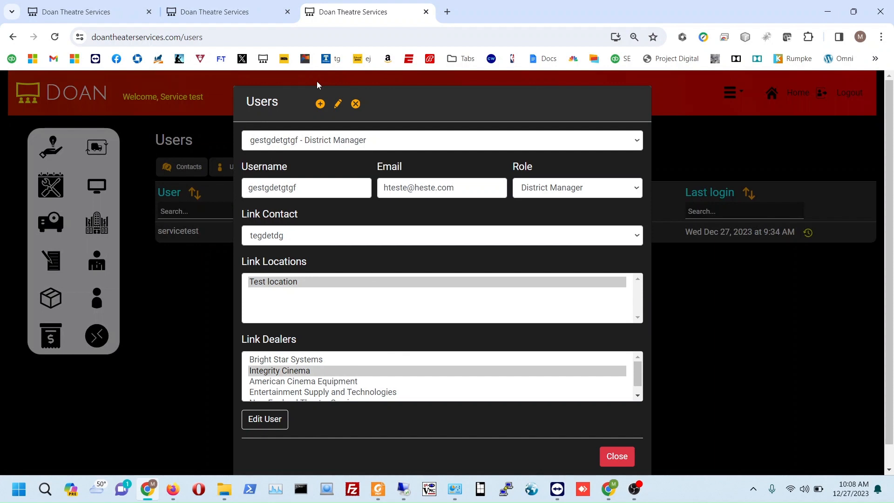
Step: Delete the test District Manager user with confirmation, then close the user window
click(355, 104)
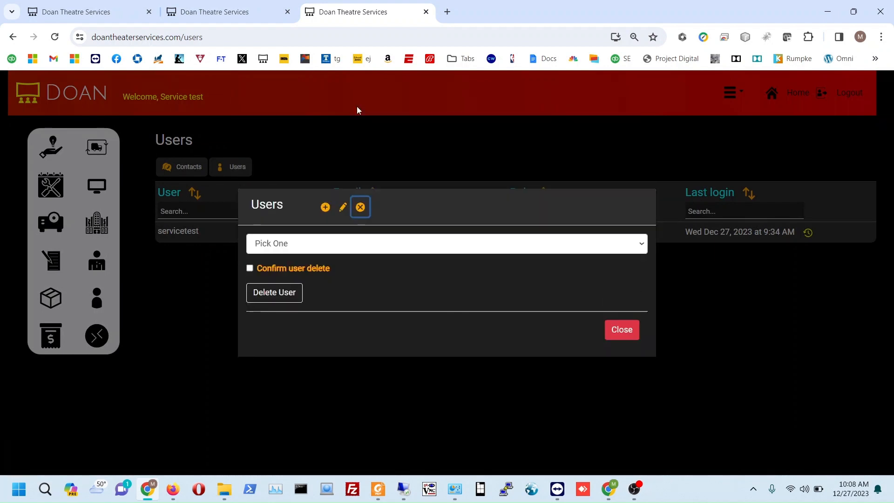
click(370, 252)
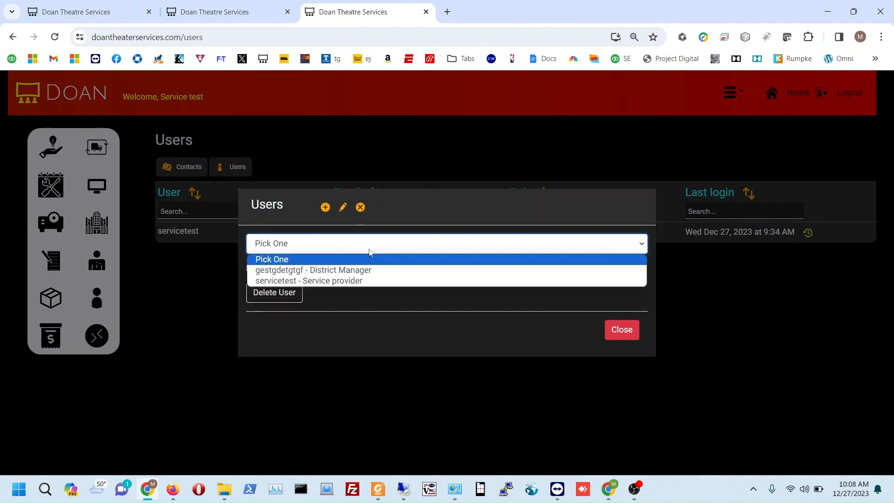
click(322, 270)
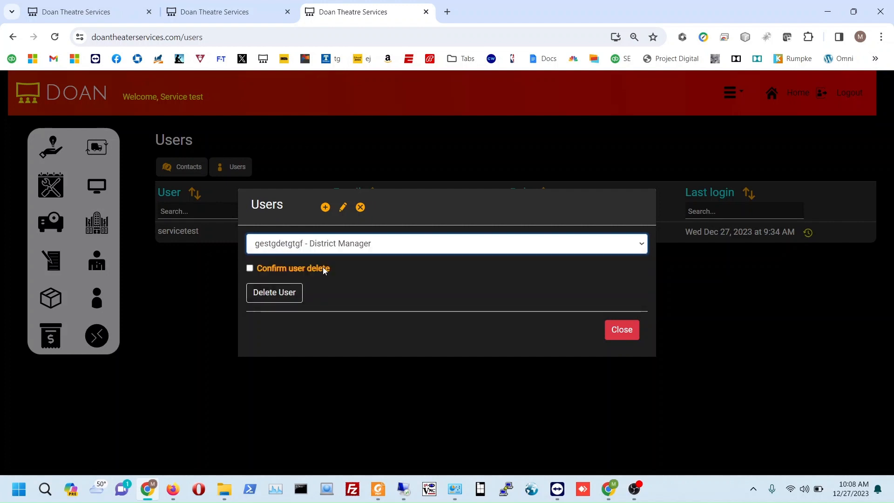
click(250, 268)
click(294, 294)
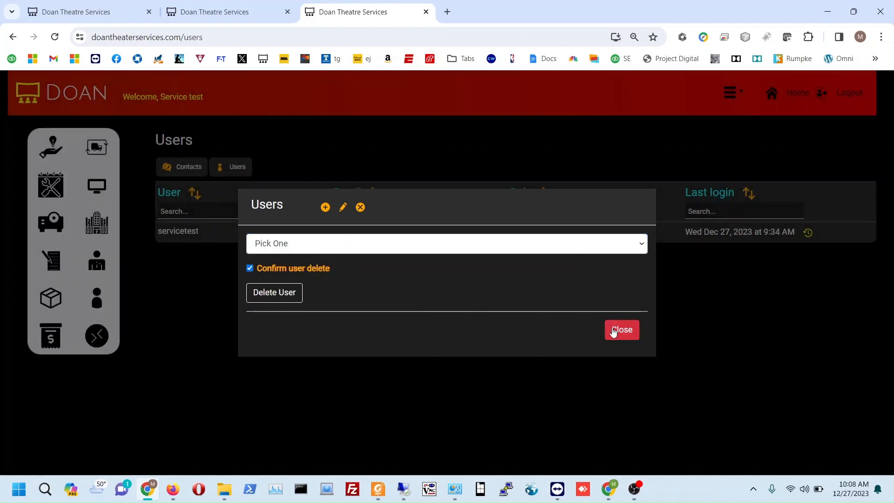
click(612, 330)
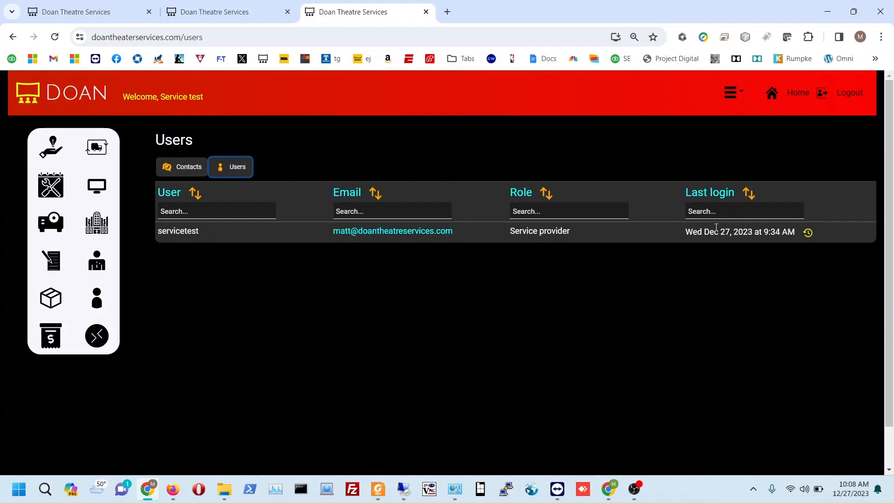
click(809, 232)
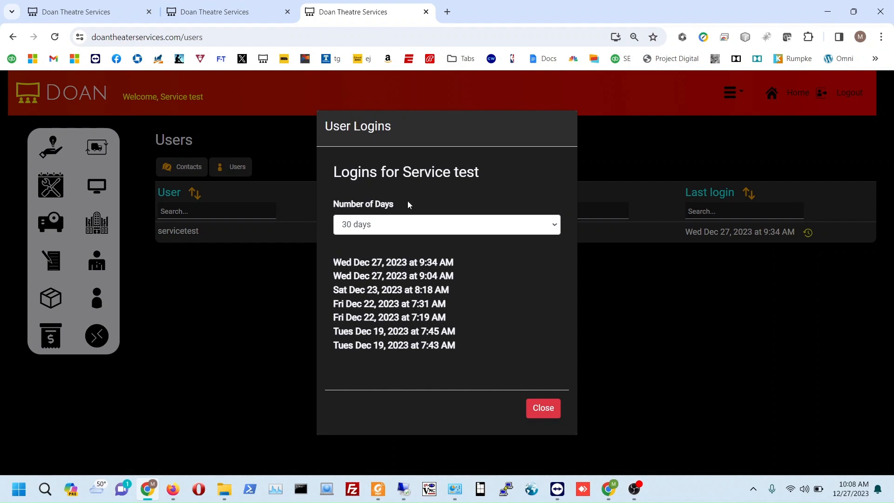
click(390, 226)
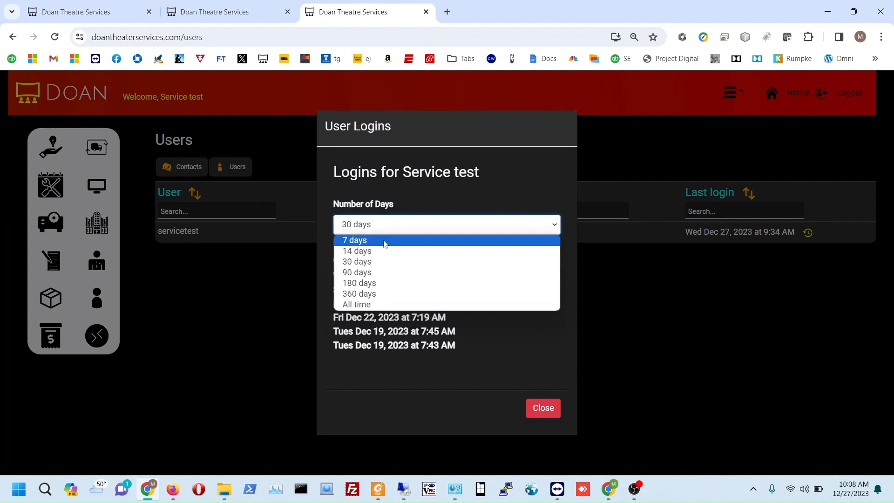
click(384, 239)
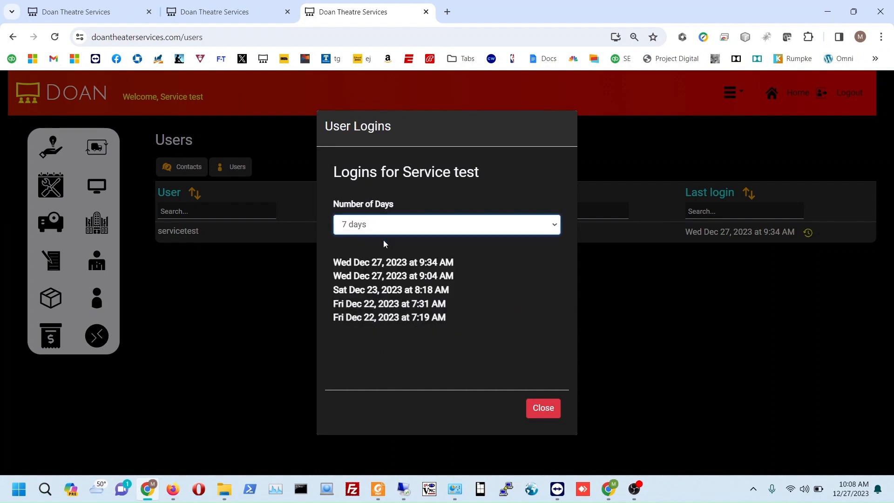
click(350, 225)
click(355, 262)
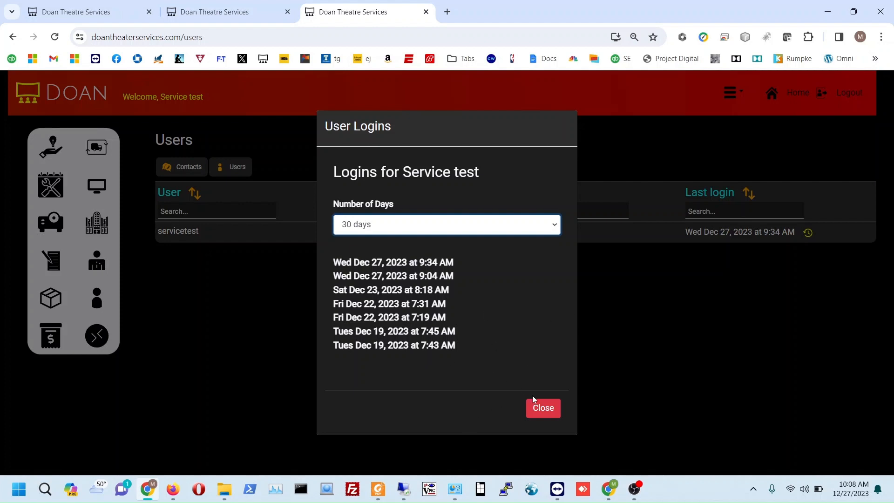
click(539, 409)
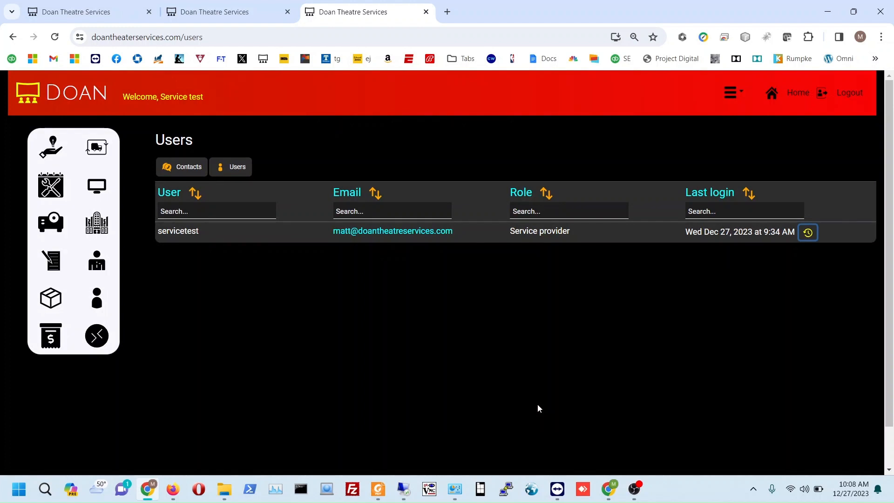